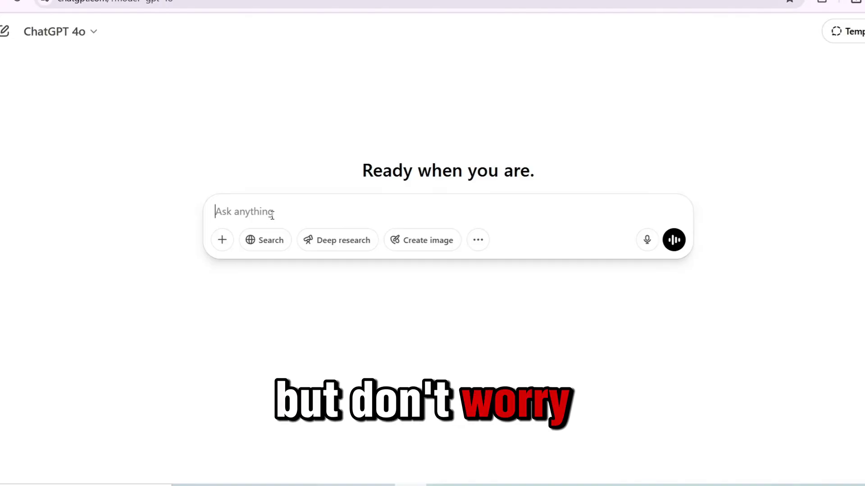
Ask ChatGPT for a Pixar-style kids' story about Zara and the baby storm dragon Zephyr
key(ctrl+v)
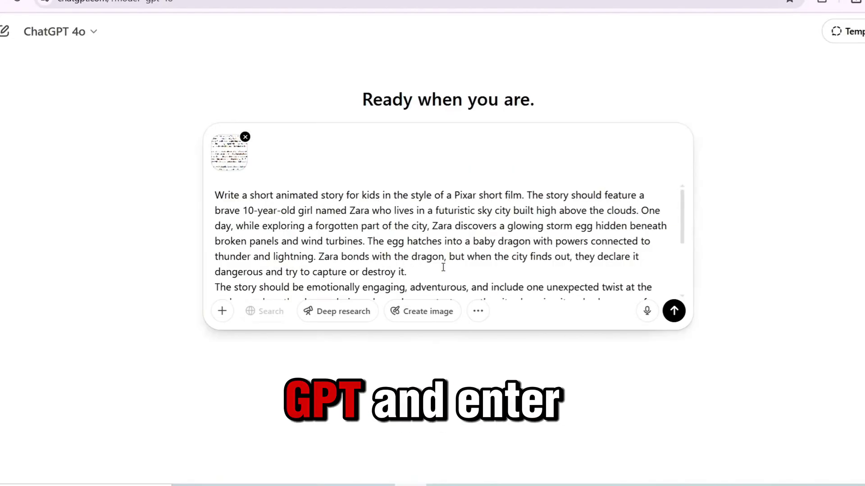
click(674, 311)
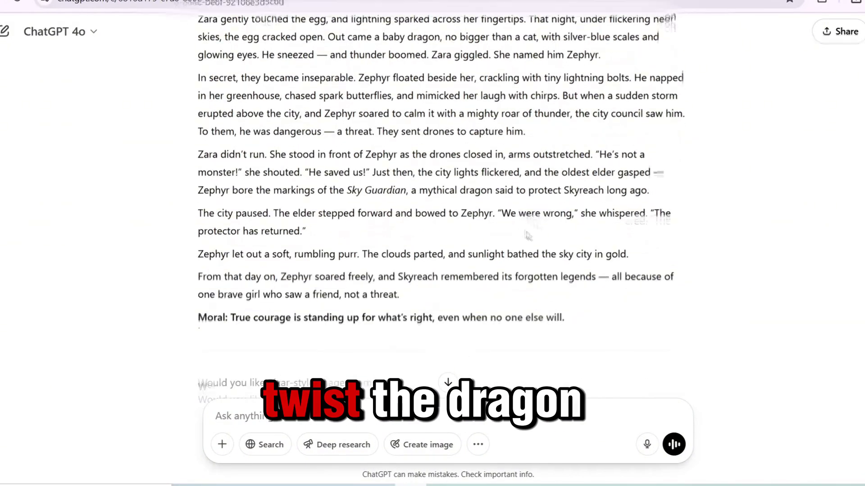
scroll(528, 227, down, 2)
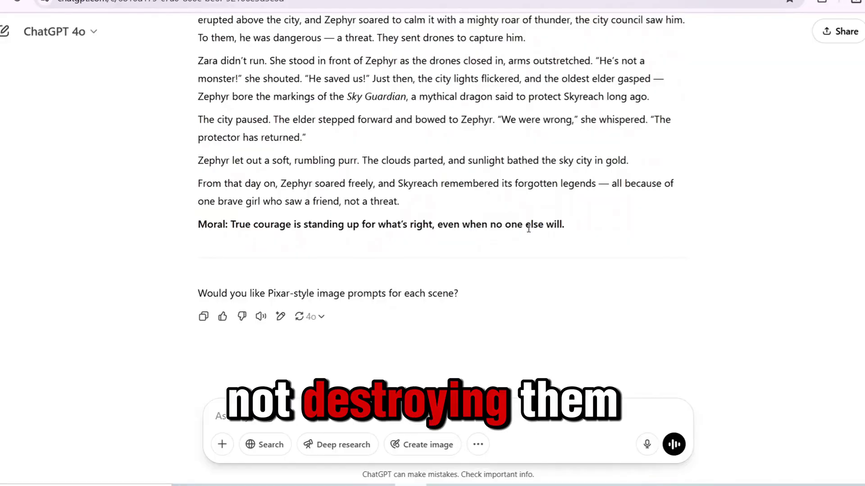
scroll(529, 227, up, 1)
Have ChatGPT convert 'Zara and the Storm Egg' into 20 titled scenes ending with the moral
click(314, 422)
key(ctrl+v)
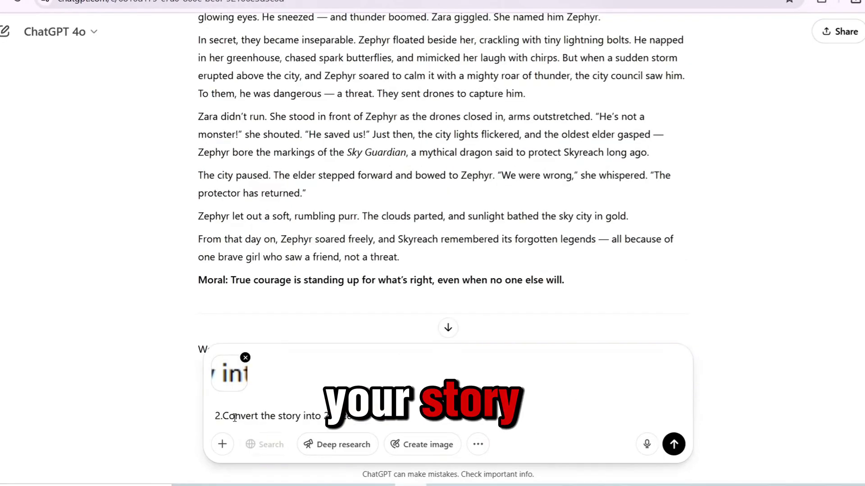
key(Return)
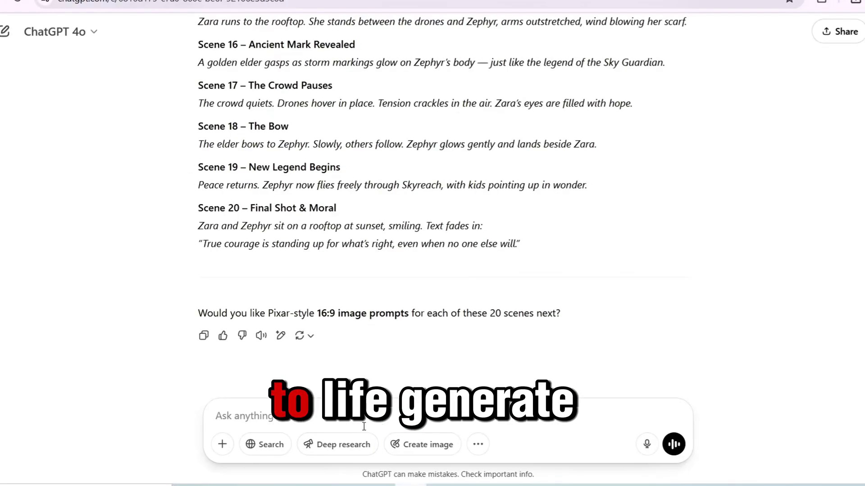
click(364, 426)
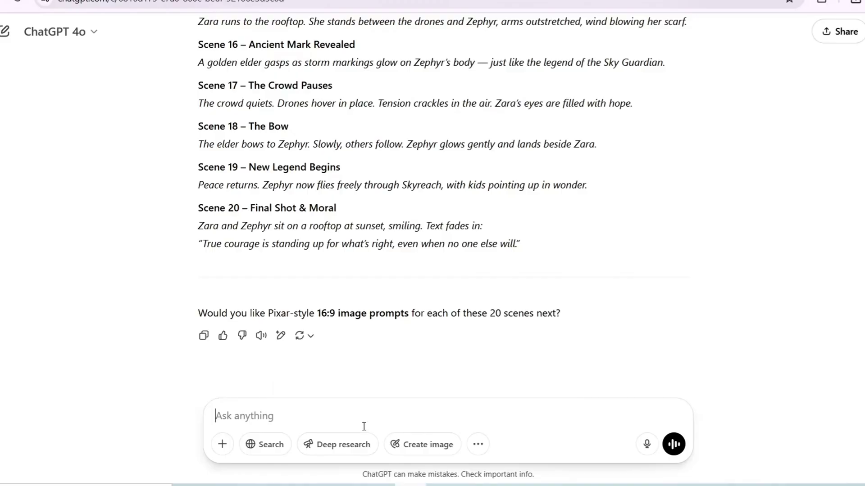
Request detailed Pixar-style image prompts for all 20 scenes and select the Scene 1 prompt
key(ctrl+v)
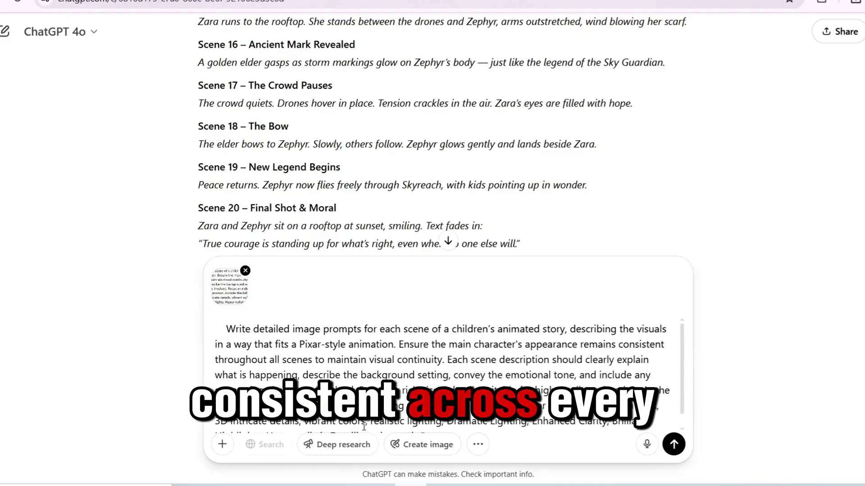
key(Return)
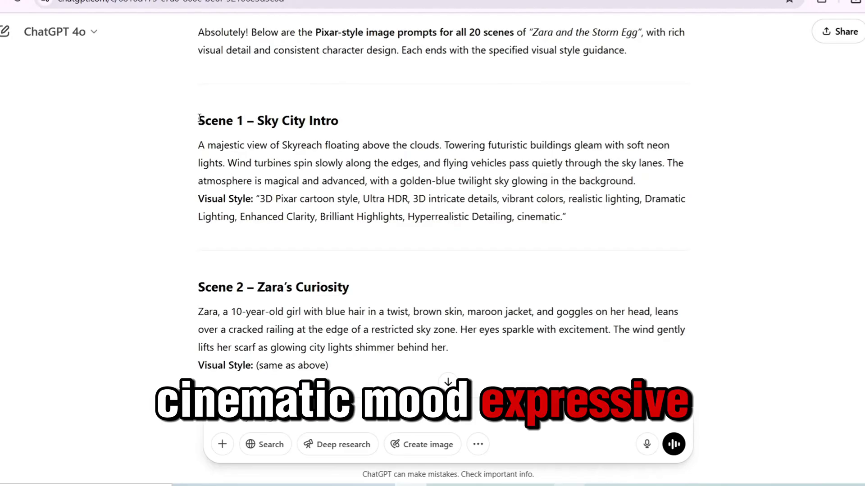
drag(199, 118, 448, 382)
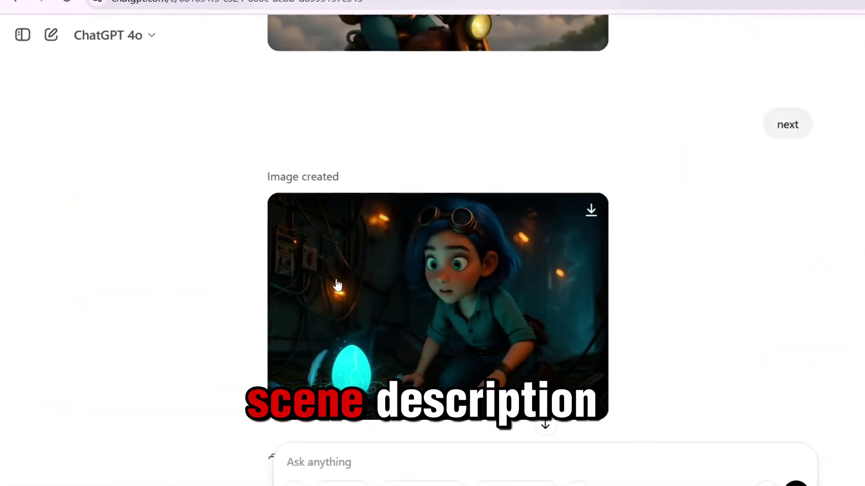
Scroll through the generated scene images and view the golden dragon image full size
scroll(424, 341, down, 10)
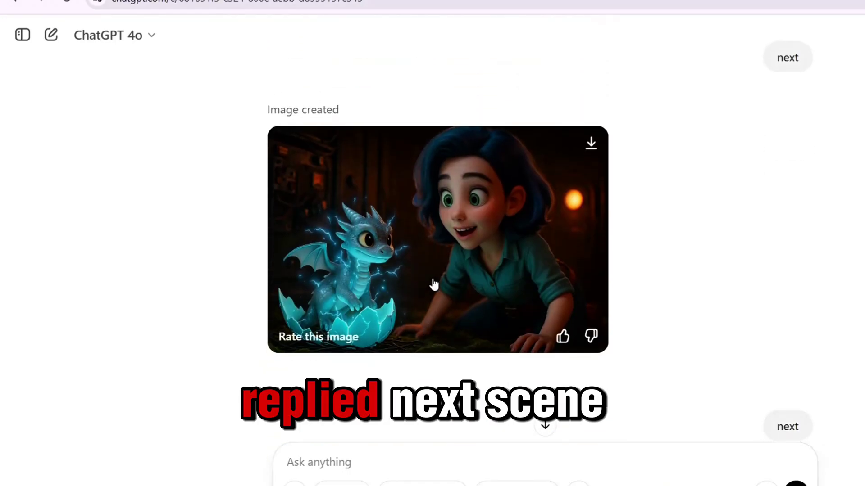
scroll(460, 272, down, 8)
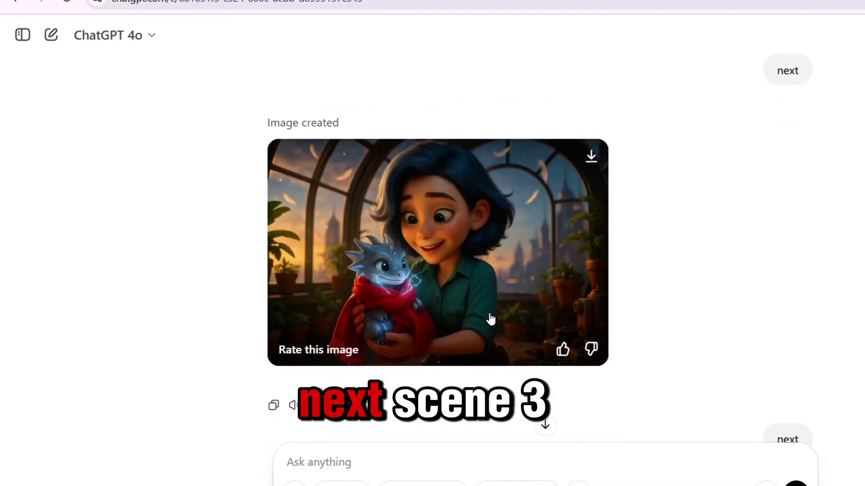
scroll(491, 318, down, 3)
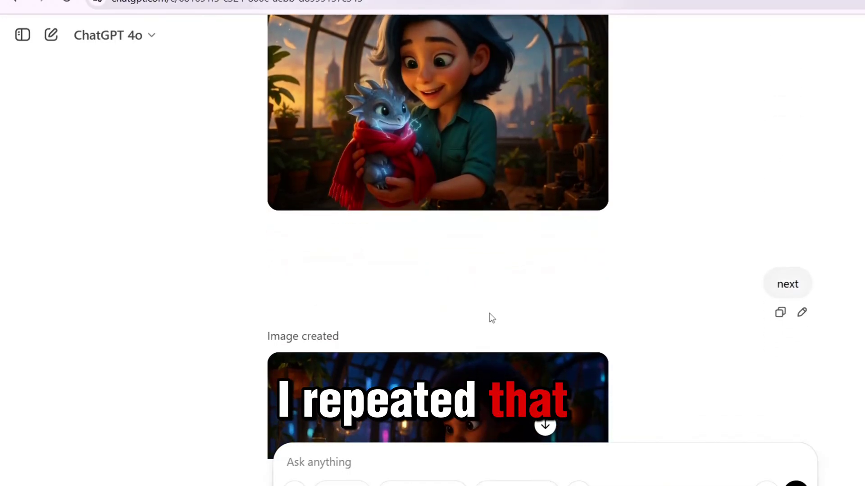
scroll(491, 318, down, 1)
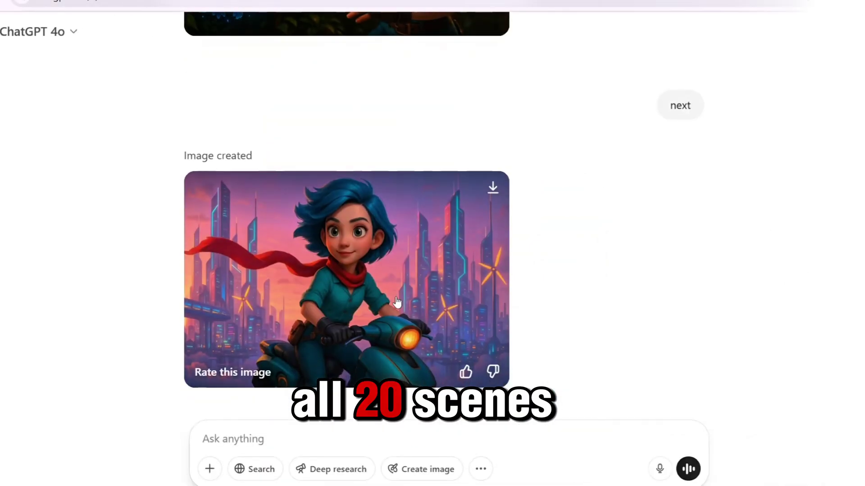
scroll(398, 301, down, 4)
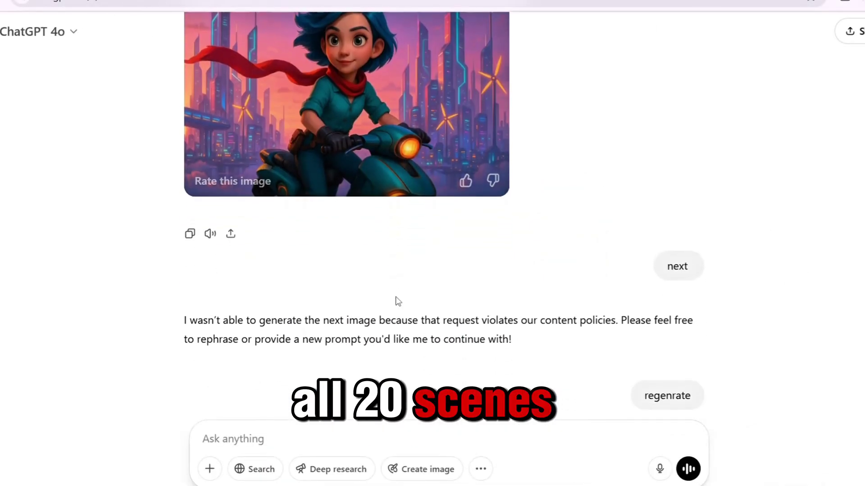
scroll(398, 301, down, 20)
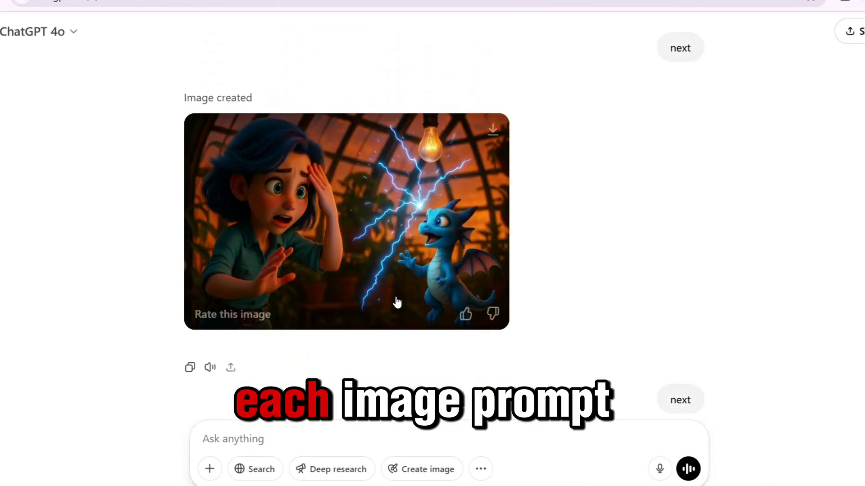
scroll(395, 301, down, 11)
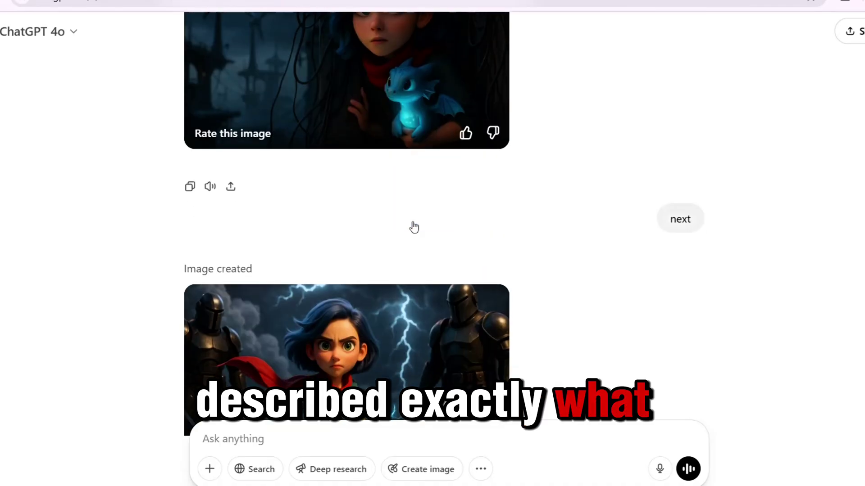
scroll(414, 228, down, 18)
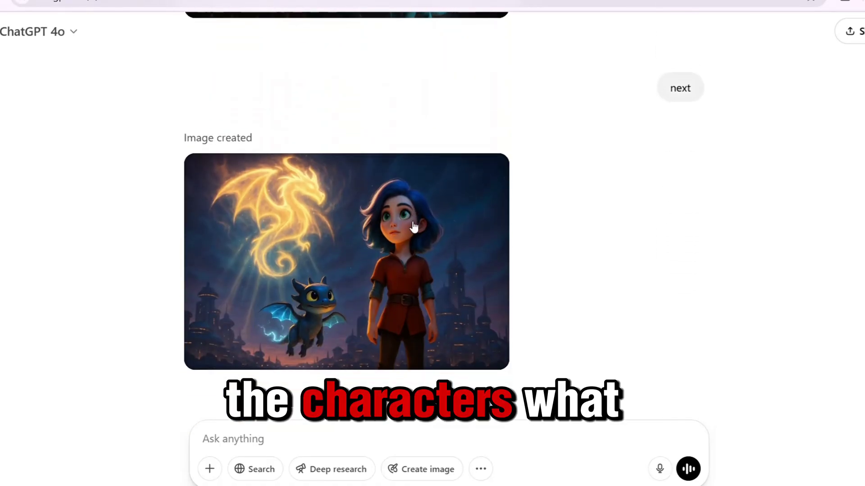
scroll(414, 228, down, 8)
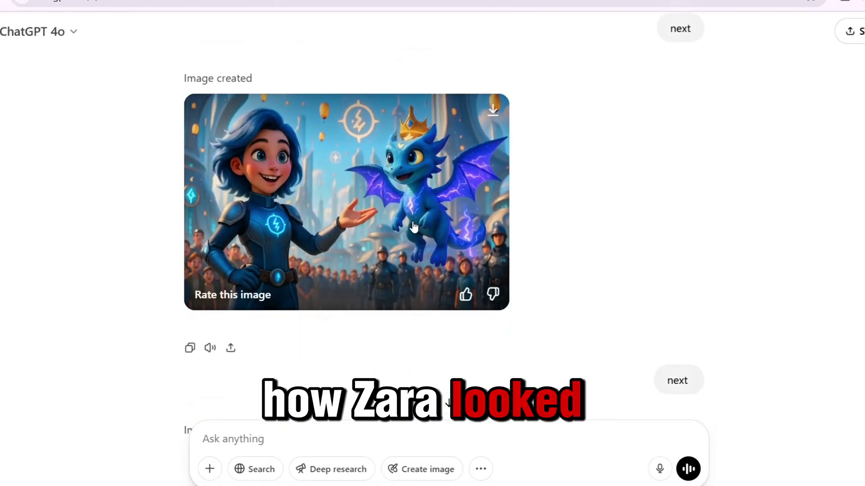
scroll(414, 227, up, 7)
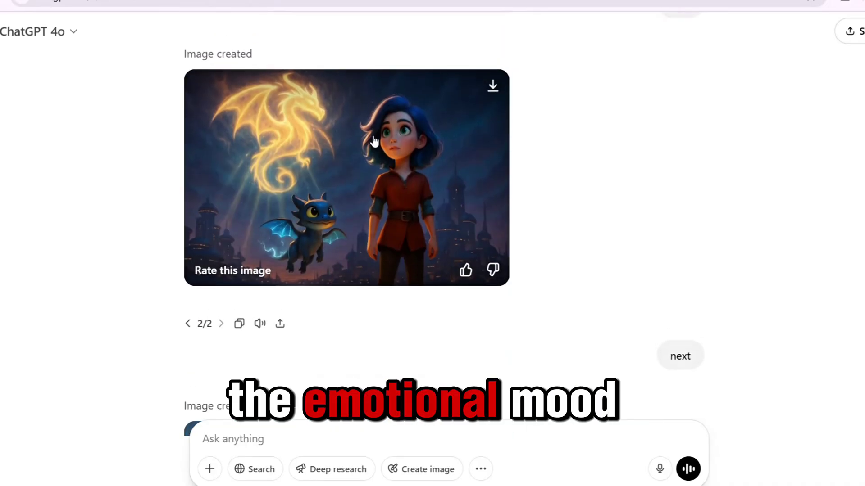
click(373, 140)
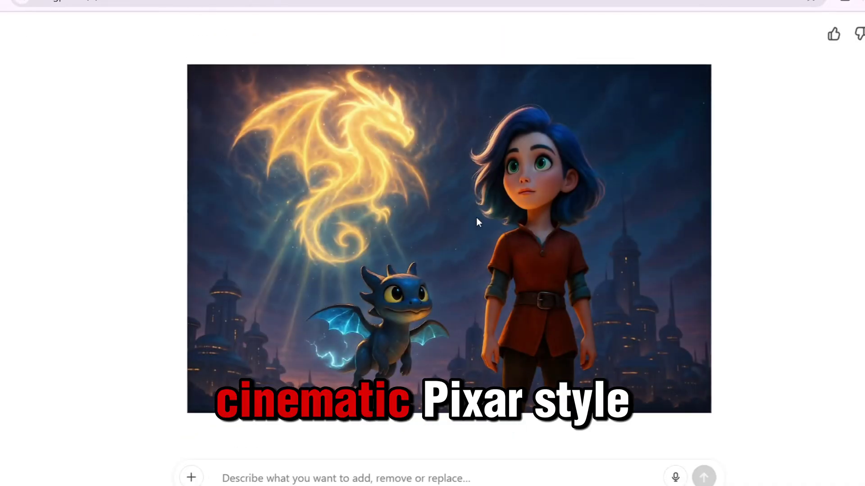
key(Escape)
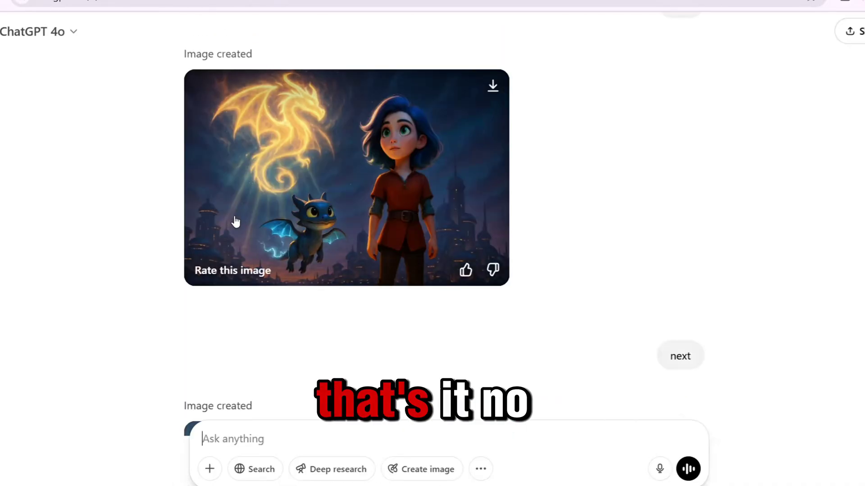
View the crowned dragon image full size, then review the remaining scene images
scroll(239, 216, down, 4)
click(272, 299)
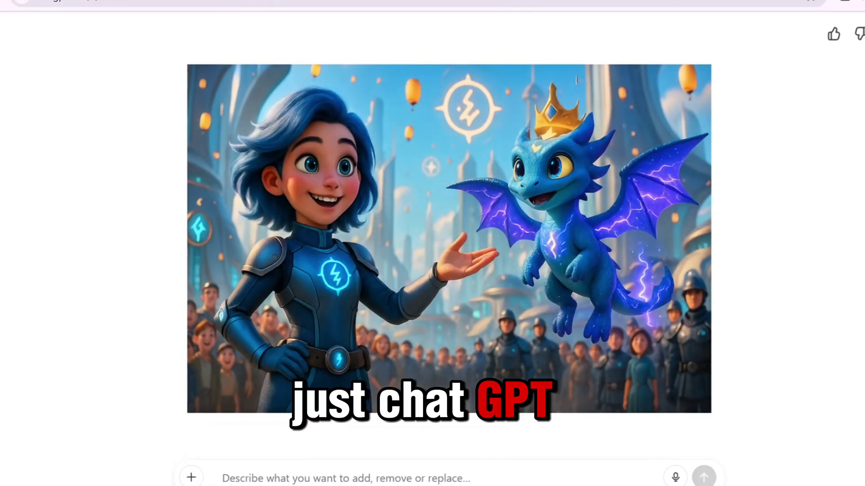
key(Escape)
scroll(251, 197, down, 5)
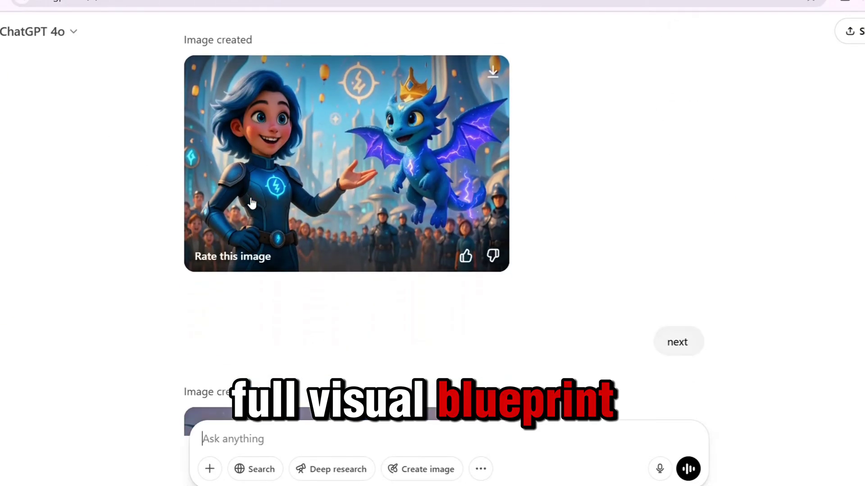
scroll(251, 198, down, 4)
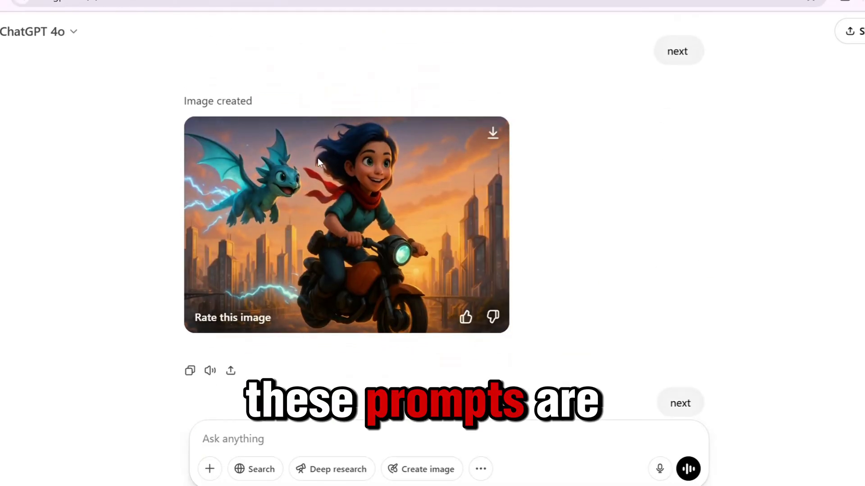
scroll(318, 158, up, 10)
scroll(319, 163, down, 10)
scroll(346, 171, up, 2)
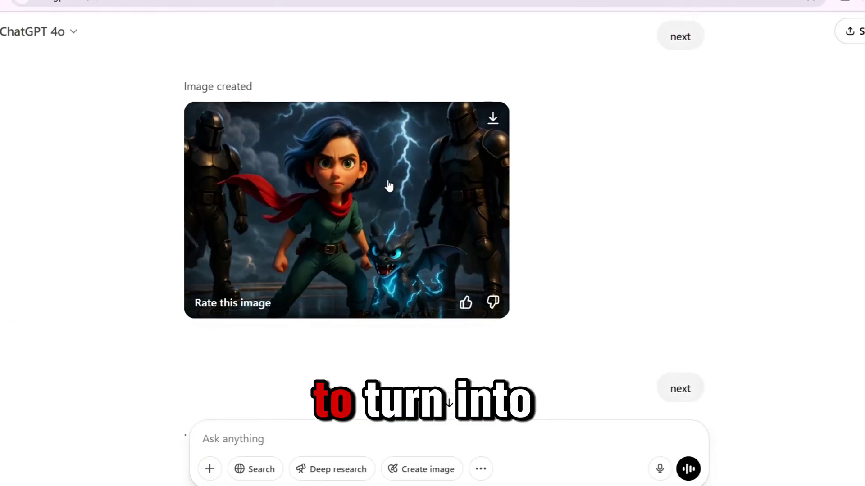
scroll(346, 171, down, 5)
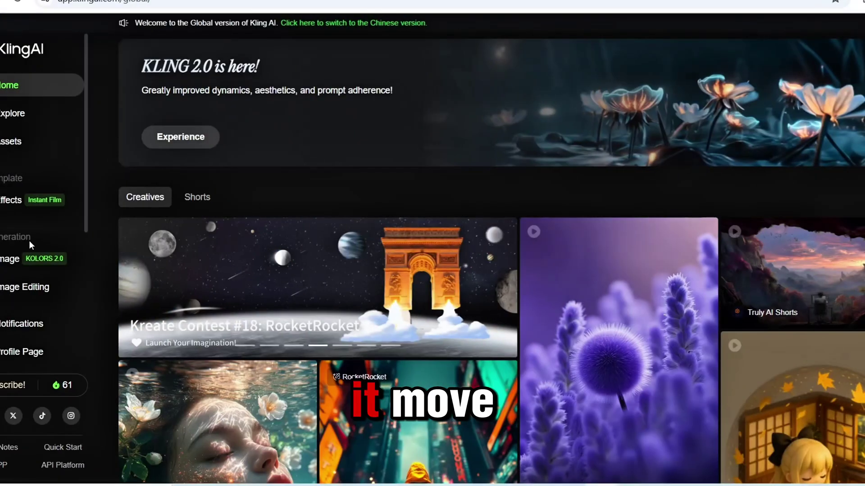
Open Kling AI's Image to Video generator from the sidebar's Video entry
scroll(29, 241, down, 3)
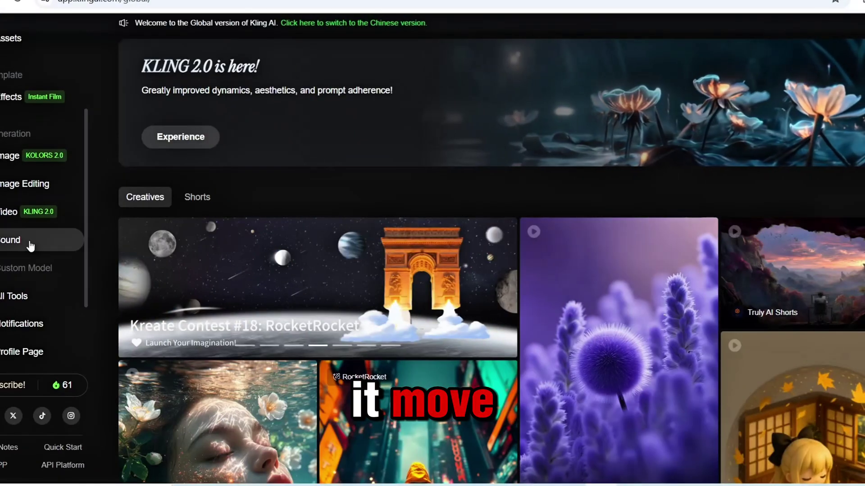
scroll(8, 135, up, 3)
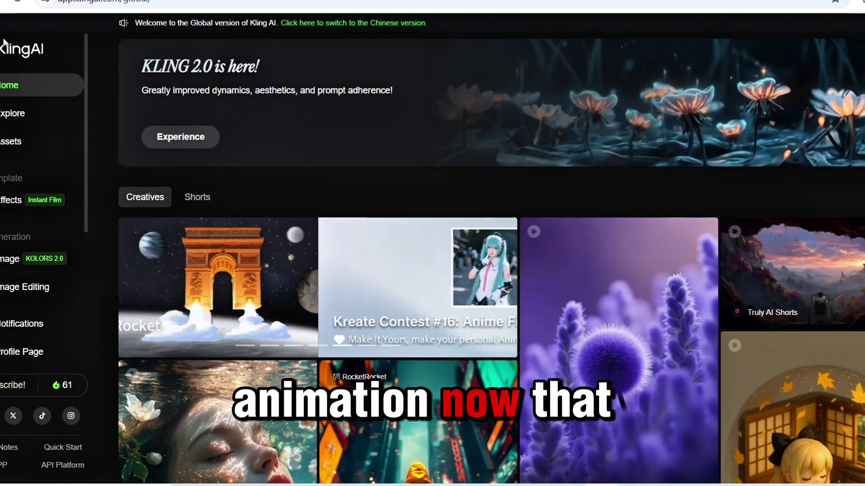
scroll(293, 198, down, 10)
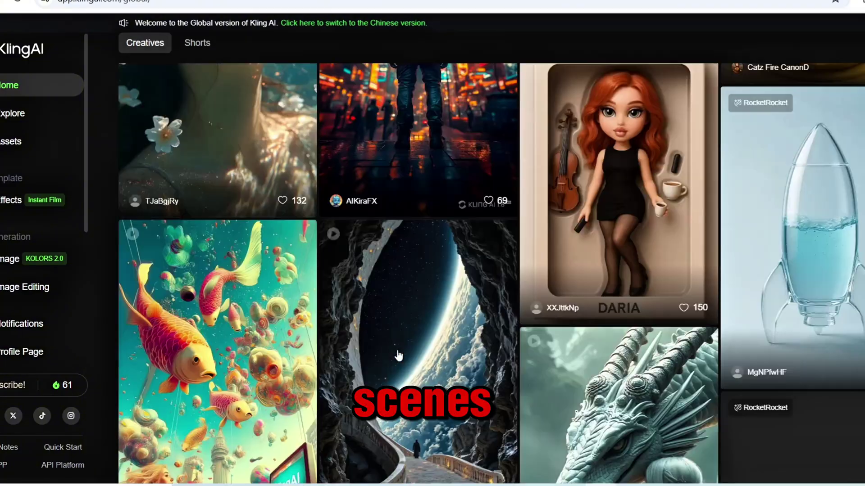
scroll(399, 356, down, 5)
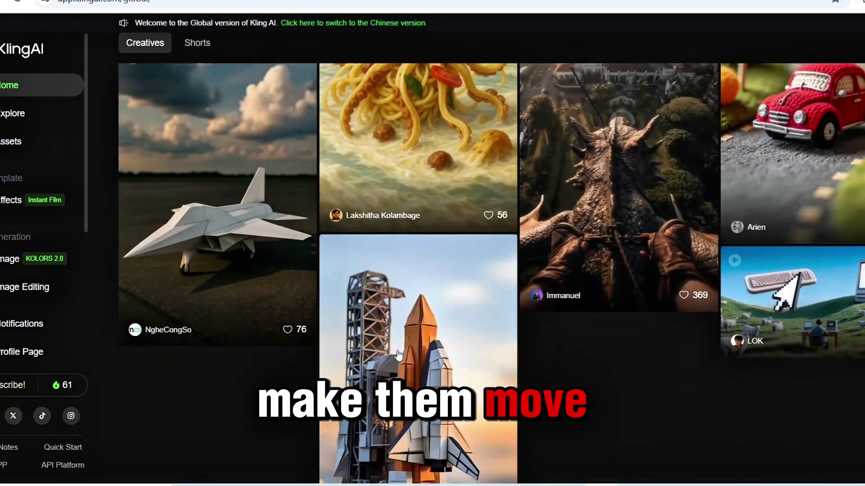
scroll(398, 356, down, 15)
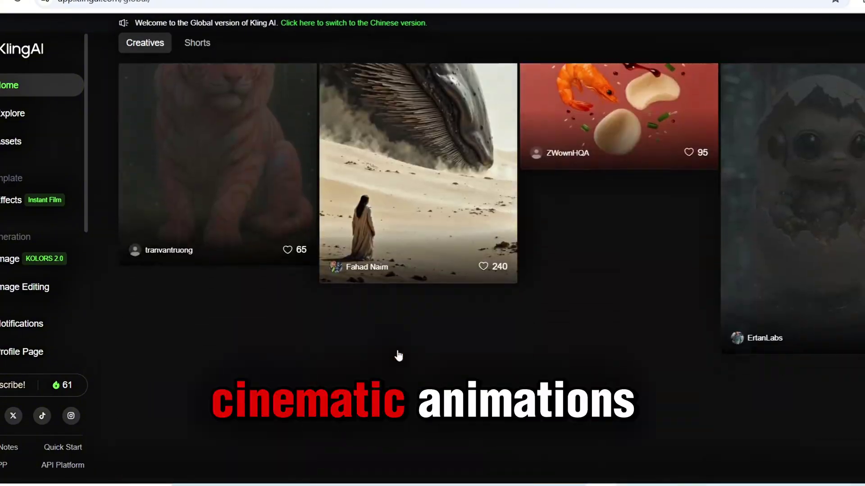
scroll(398, 355, down, 5)
scroll(16, 267, down, 1)
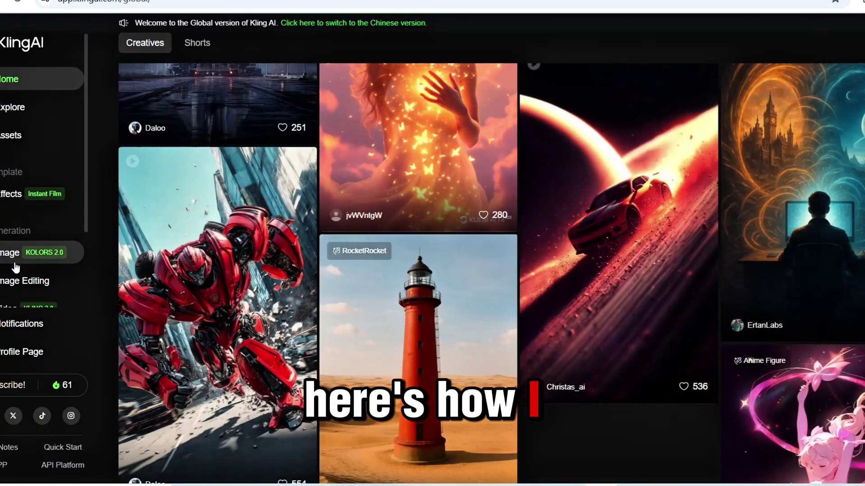
scroll(16, 267, down, 3)
click(16, 216)
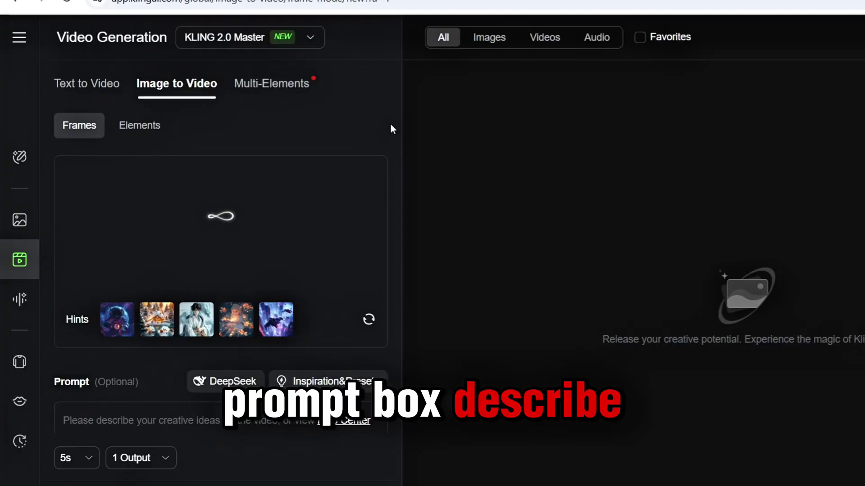
Switch the image-to-video model to KLING 1.6 for the Zara start frame
click(310, 37)
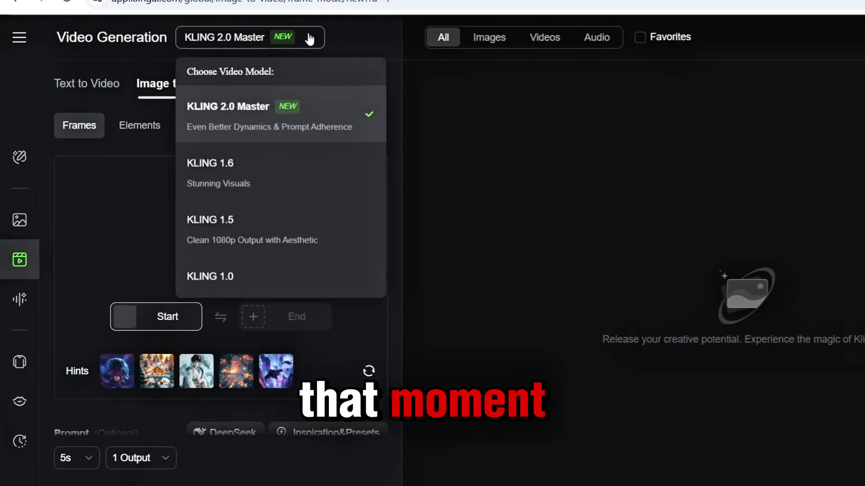
click(239, 170)
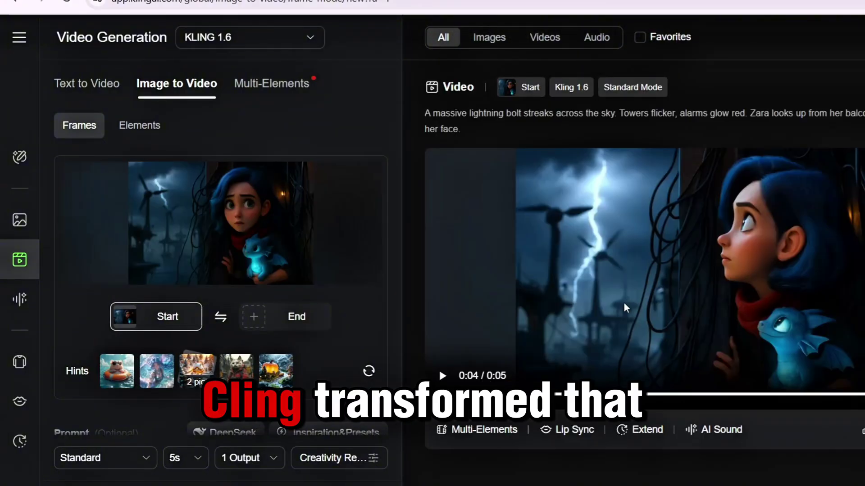
Find and play the greenhouse clip of Zara feeding Zephyr fruit in the generation history
scroll(624, 302, down, 4)
scroll(623, 307, down, 15)
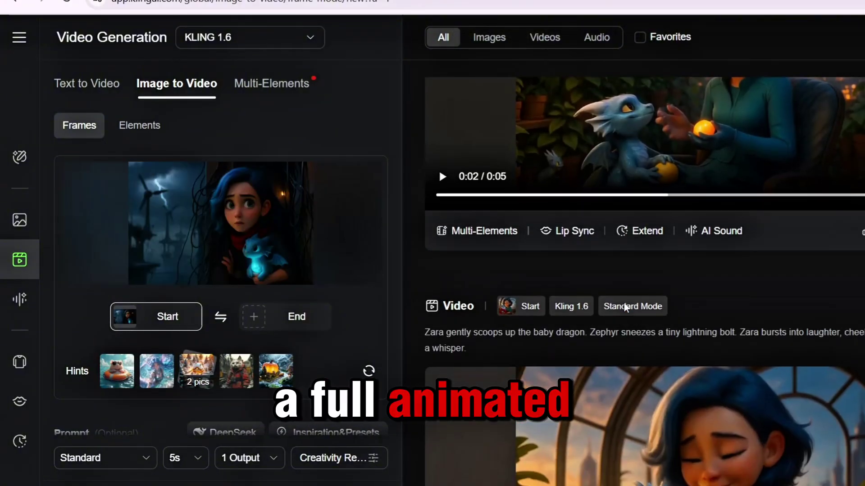
scroll(623, 303, down, 15)
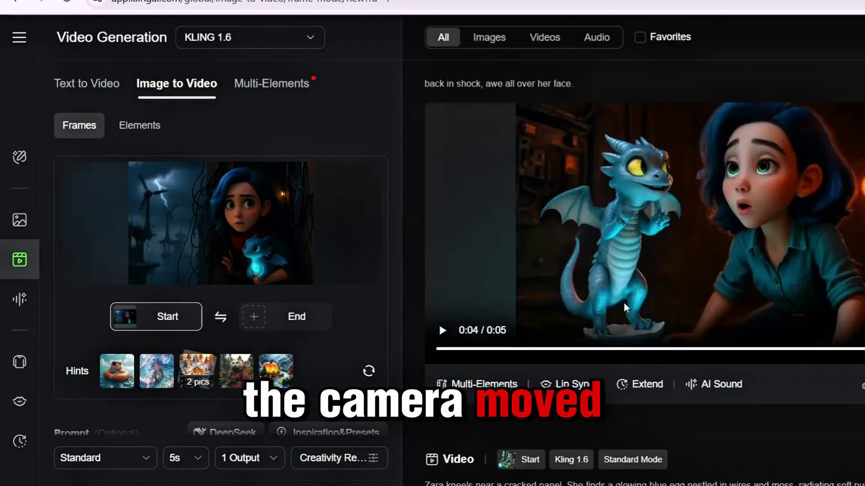
scroll(625, 304, down, 10)
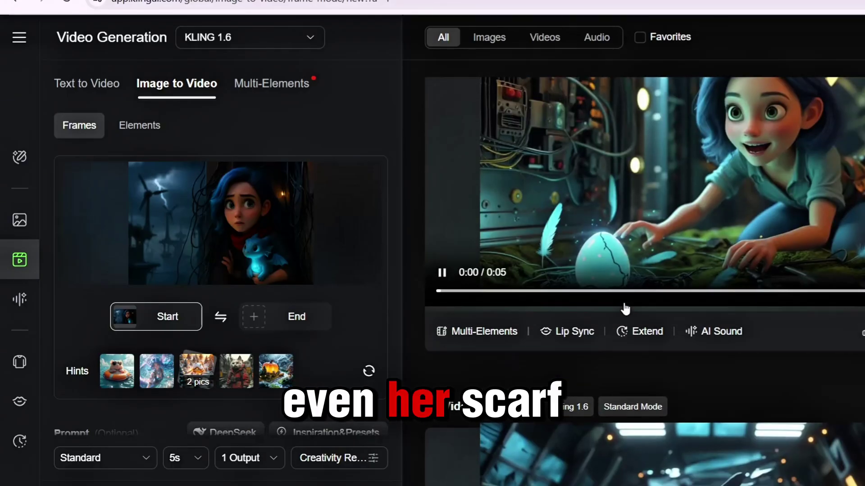
scroll(624, 306, down, 15)
scroll(624, 306, up, 3)
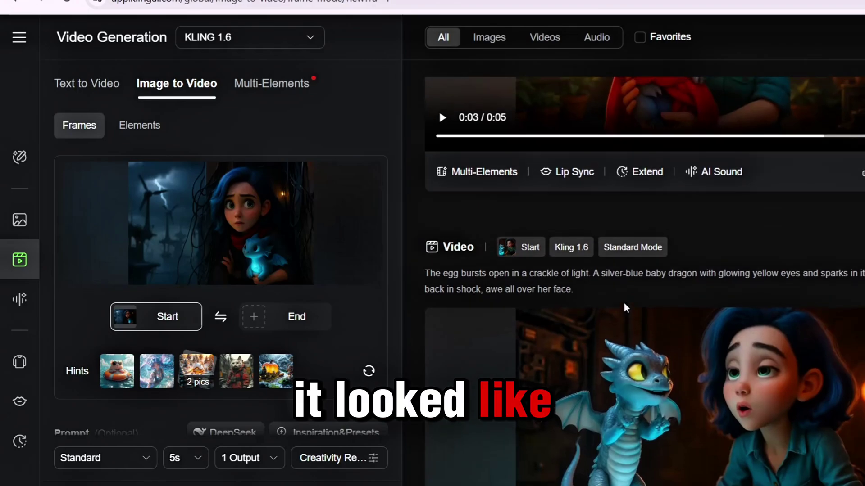
scroll(623, 308, down, 1)
click(623, 367)
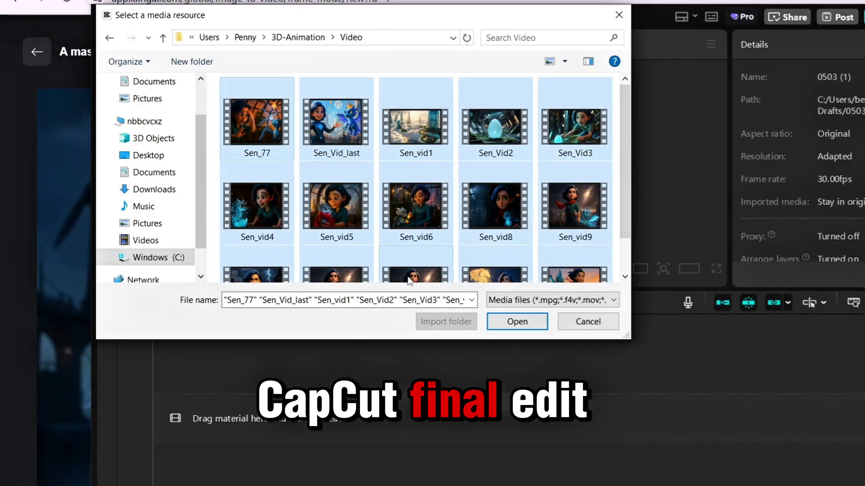
Import the Sen_ scene clips and place them in order on the timeline, totalling 1:16
key(Return)
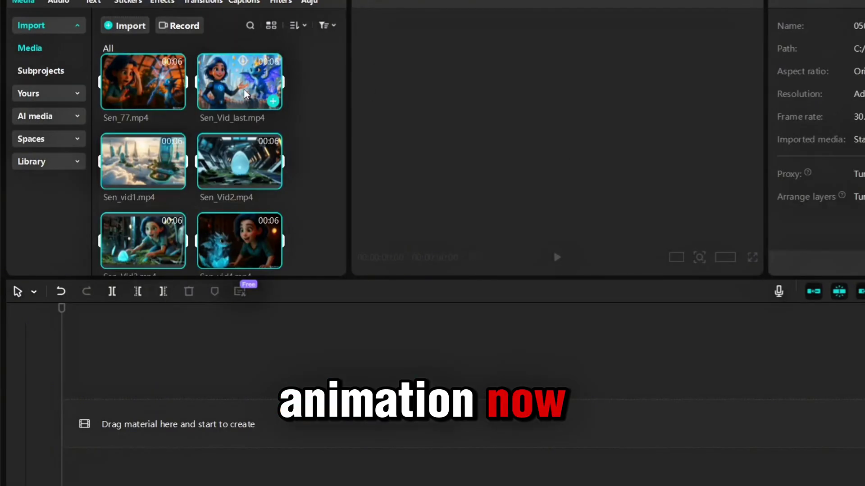
scroll(134, 177, down, 10)
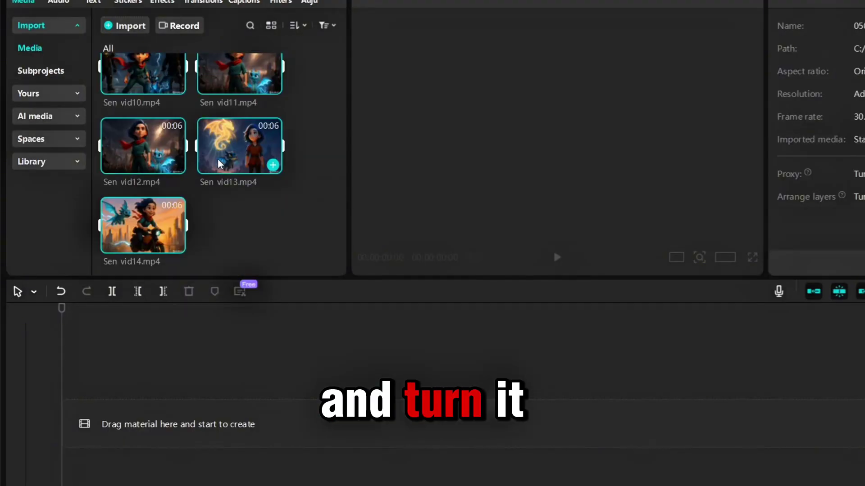
drag(212, 162, 159, 411)
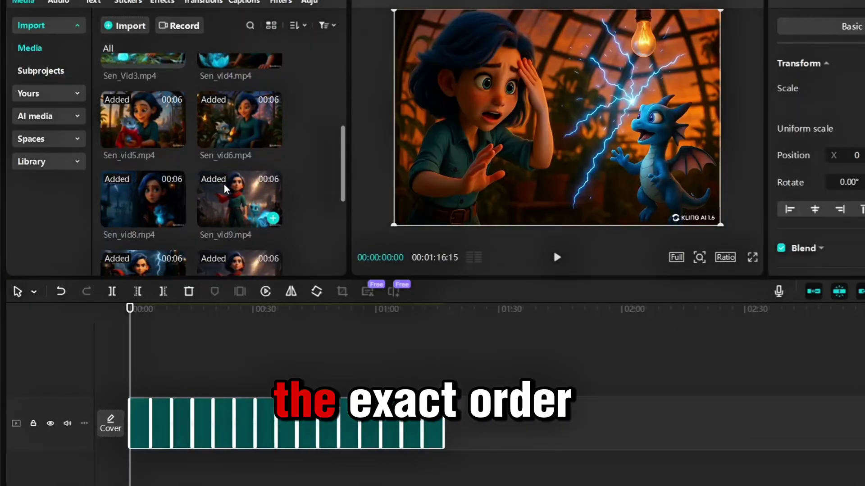
scroll(239, 429, up, 1)
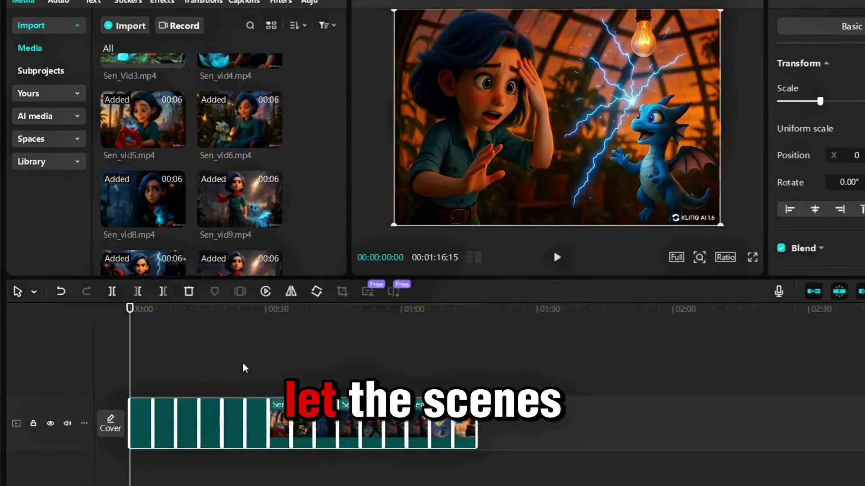
scroll(232, 427, up, 3)
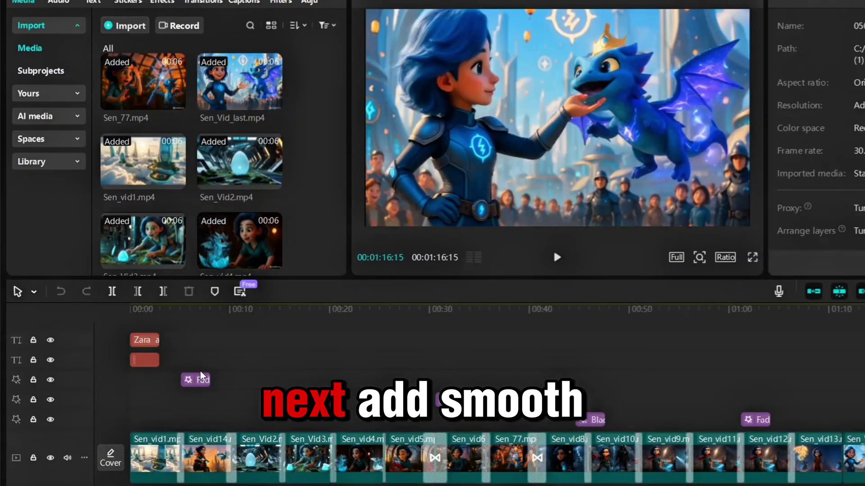
Search effects for 'fade in' and move the fade effect to a new spot on the effects track
click(195, 380)
click(149, 26)
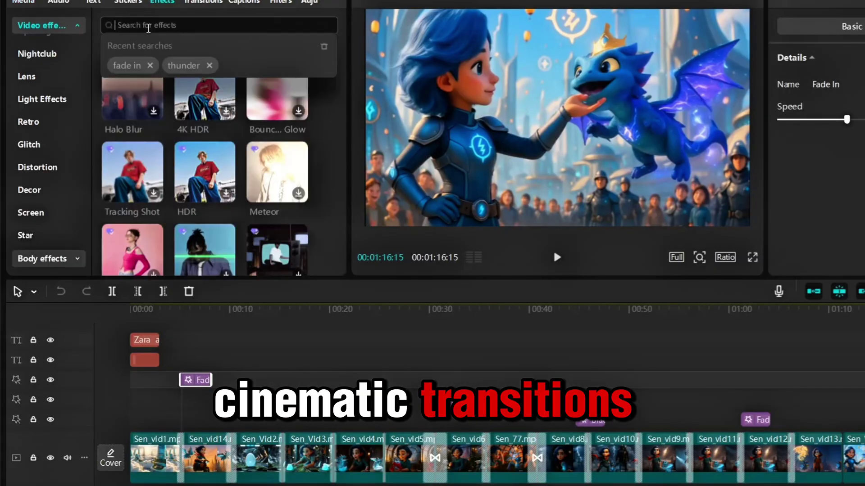
text(fade in)
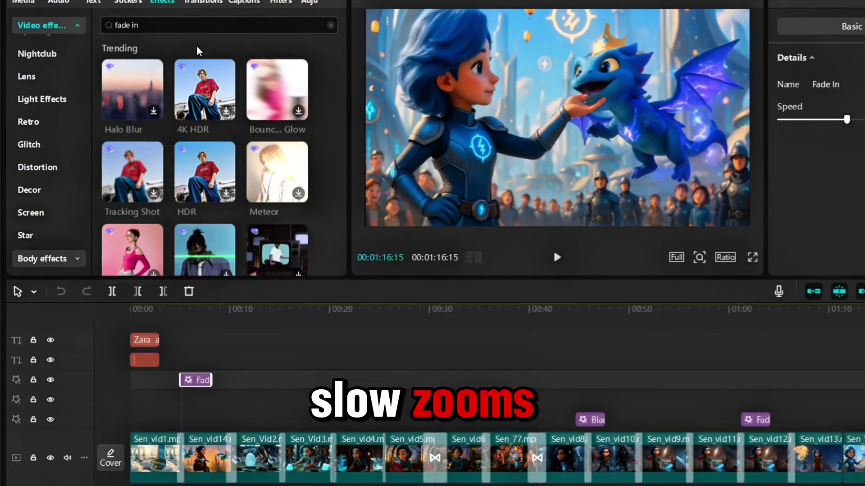
key(Return)
mouse_move(166, 124)
drag(166, 124, 205, 380)
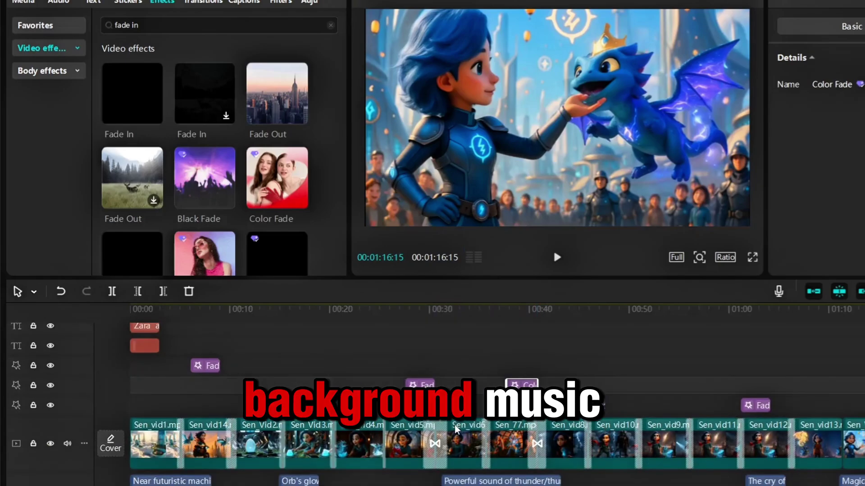
scroll(456, 427, up, 1)
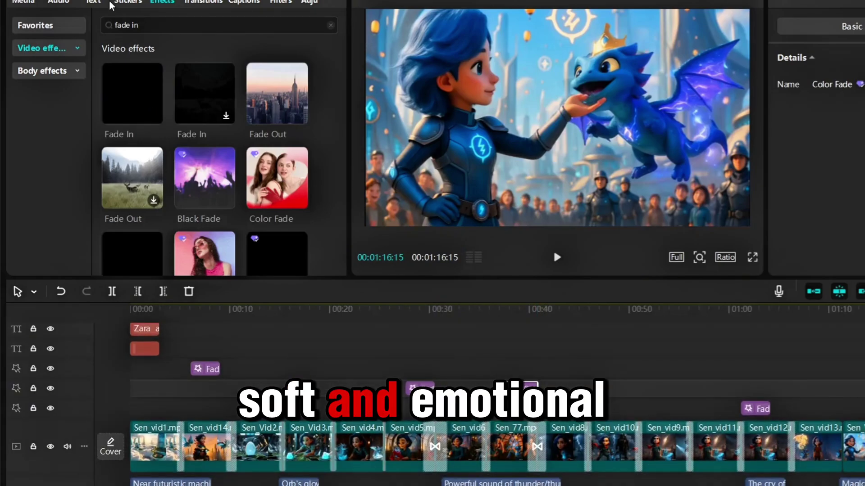
Search CapCut's sound effects for 'dragon wings' and 'glowing' sounds
click(57, 2)
scroll(67, 175, down, 3)
click(60, 228)
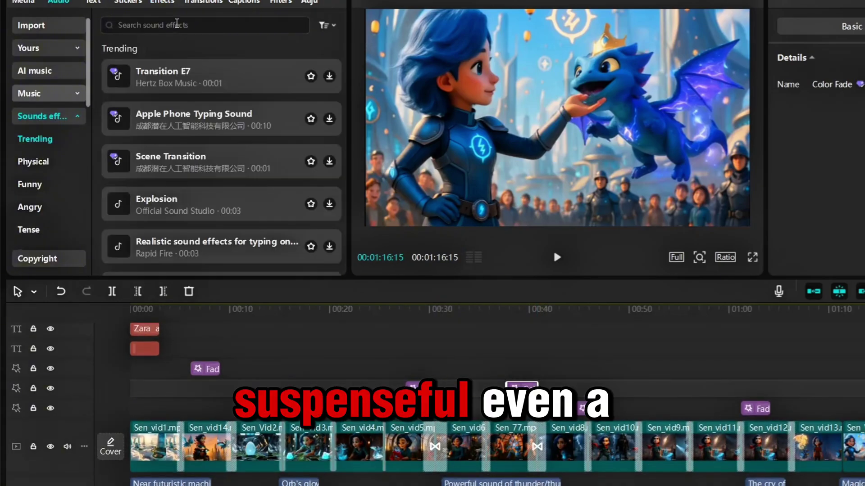
click(176, 24)
click(244, 85)
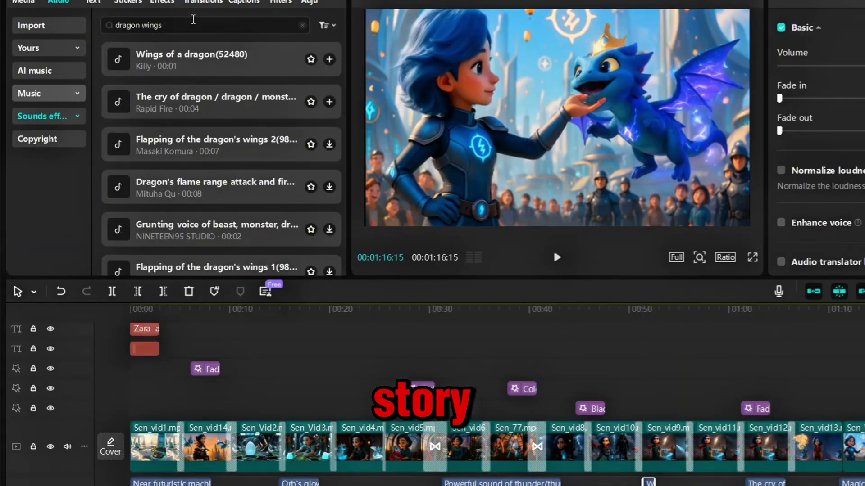
text(g)
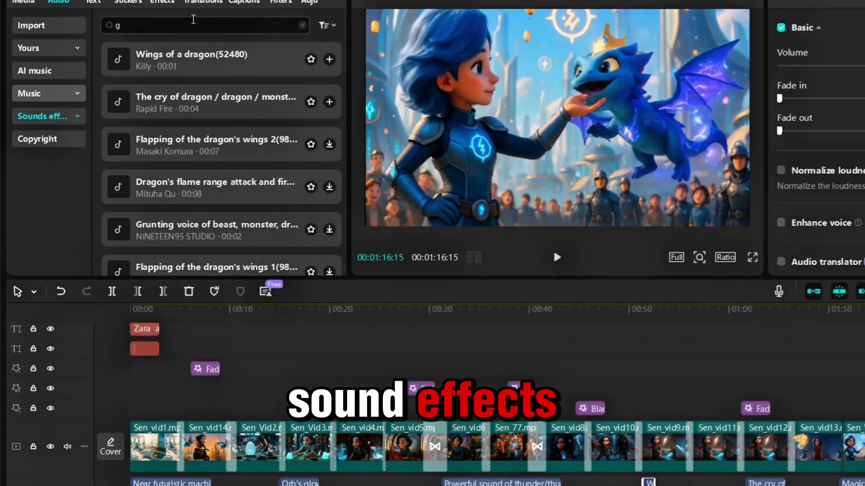
text(lowing)
click(184, 48)
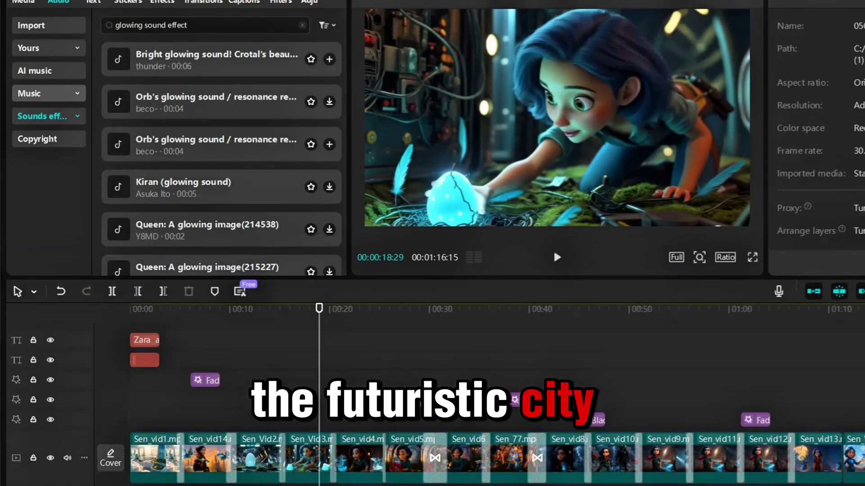
click(203, 1)
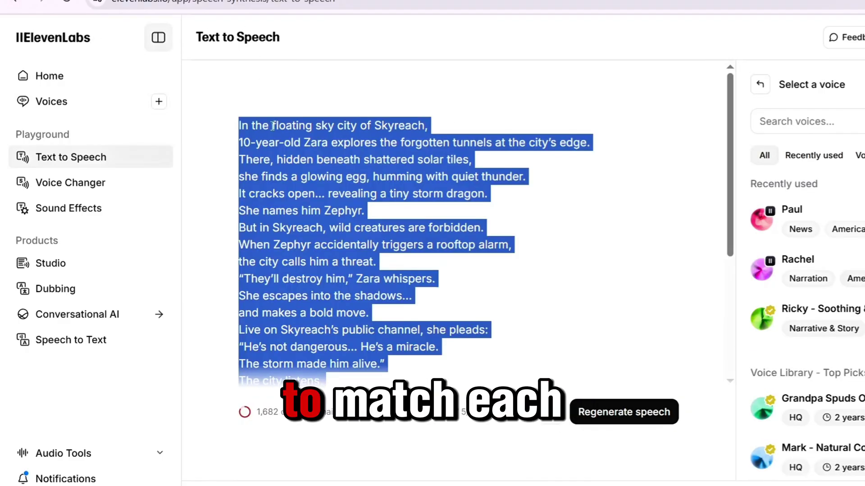
Check that the full Zara and Zephyr story is in the ElevenLabs Text to Speech editor
click(313, 226)
scroll(315, 224, down, 5)
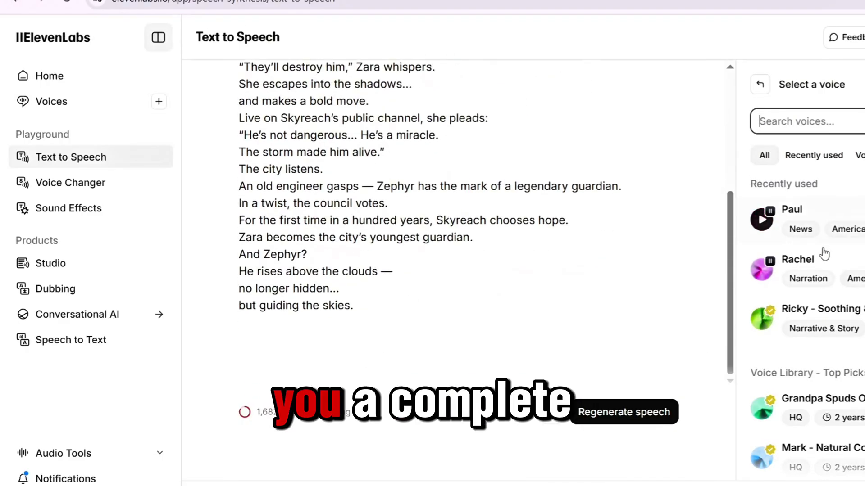
scroll(836, 274, down, 9)
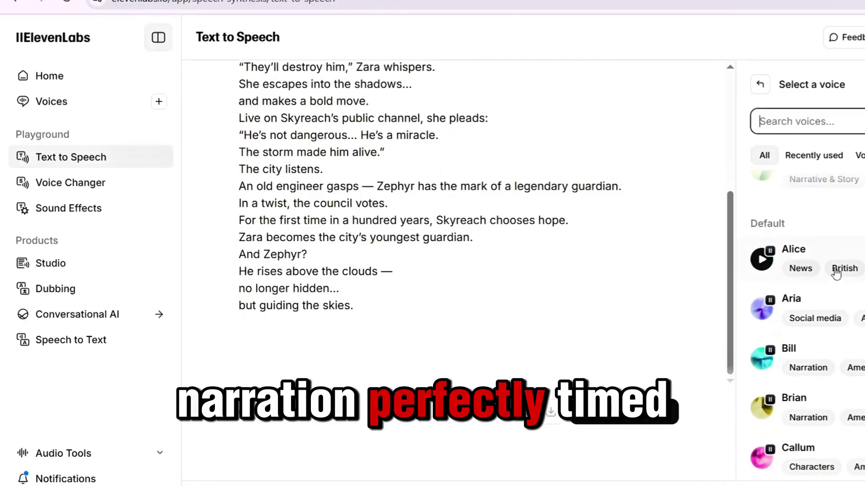
scroll(836, 274, up, 4)
scroll(836, 273, up, 5)
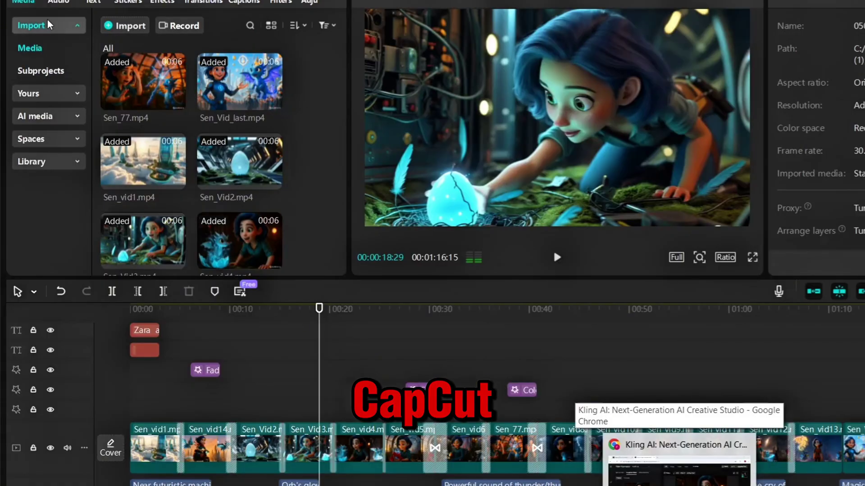
Select the 01:11 ElevenLabs narration MP3 in CapCut's media and play the project
scroll(190, 180, down, 10)
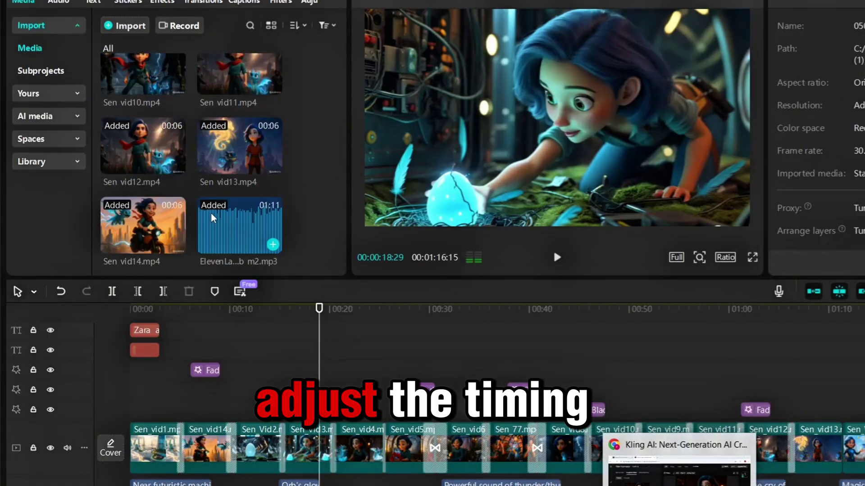
click(213, 218)
key(space)
Search Music for 'cenimatic background' and play the film with Cinamatic Sound Track underneath
scroll(496, 396, down, 2)
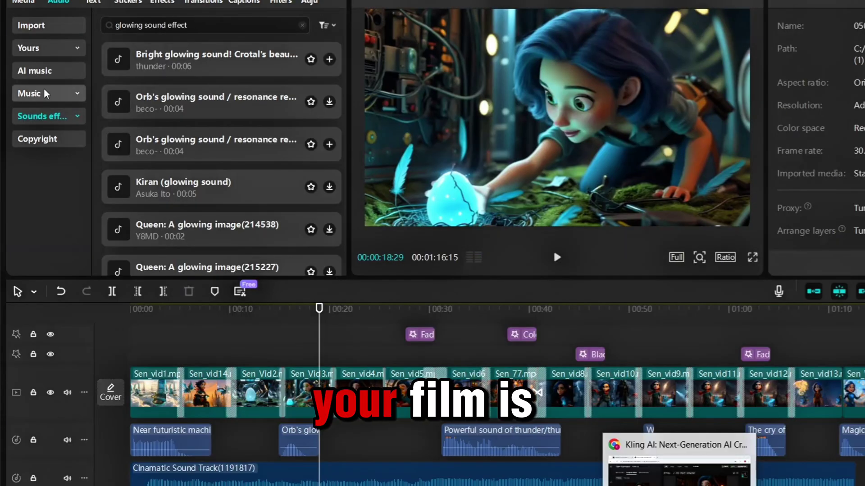
click(45, 94)
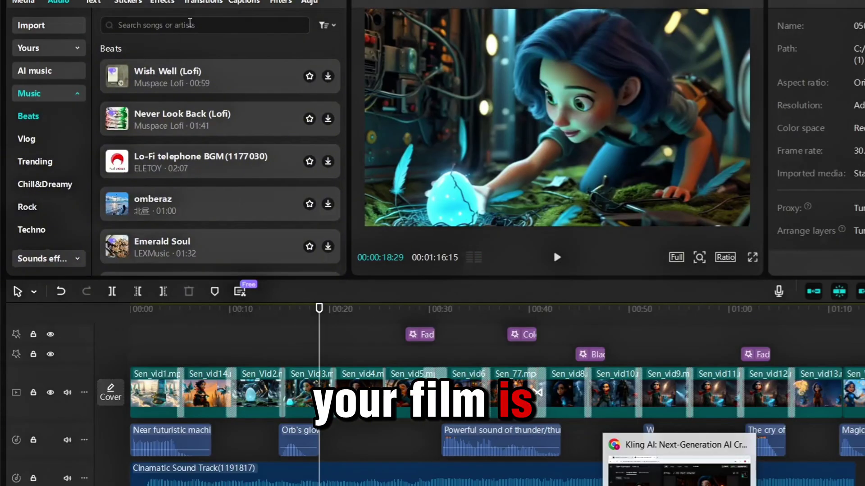
click(189, 25)
click(175, 72)
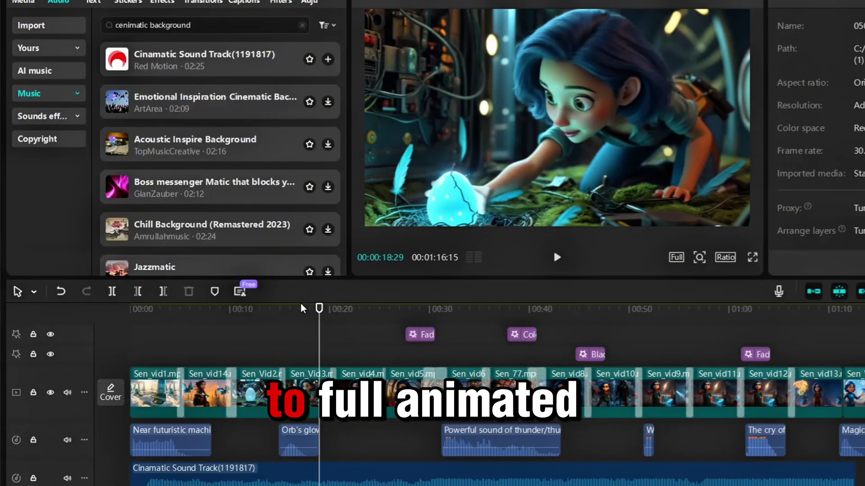
click(558, 257)
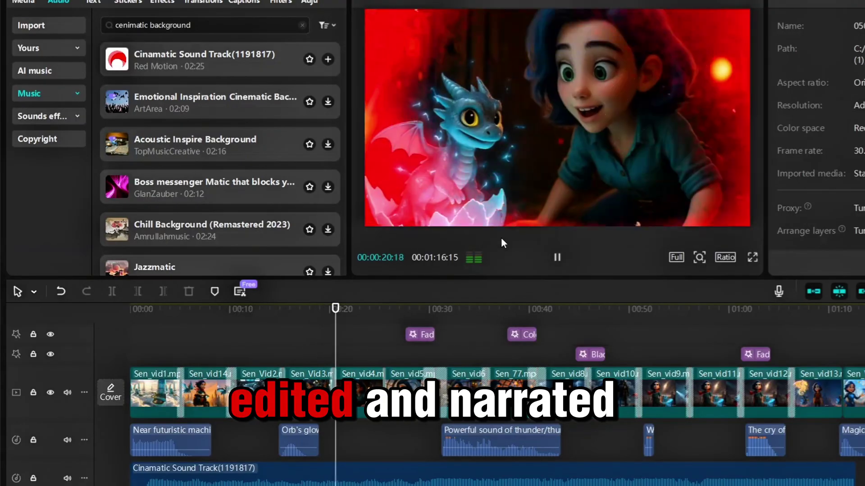
click(512, 394)
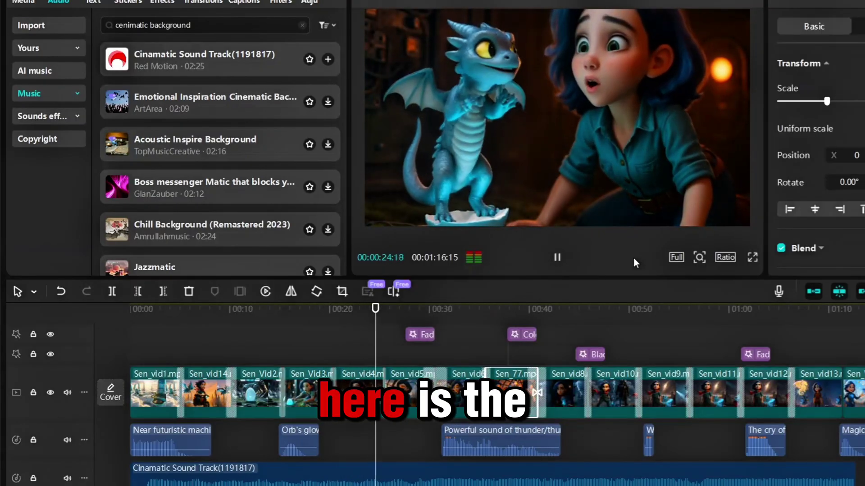